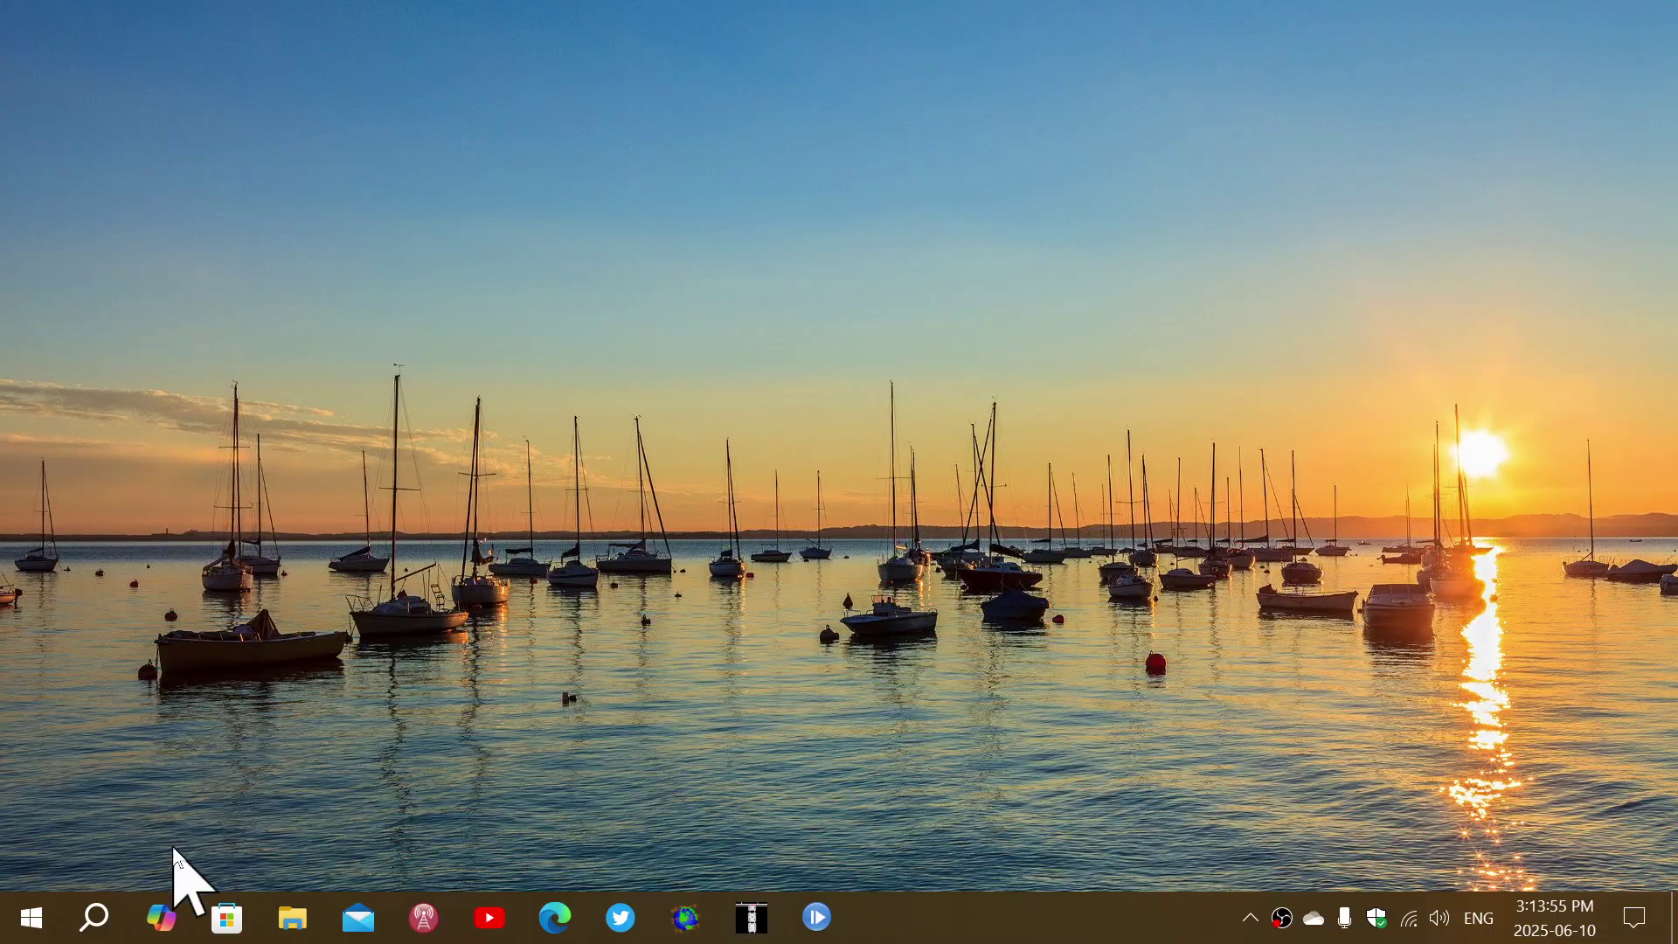
# Open Settings from the Start menu and go to Update & Security.
pyautogui.click(32, 919)
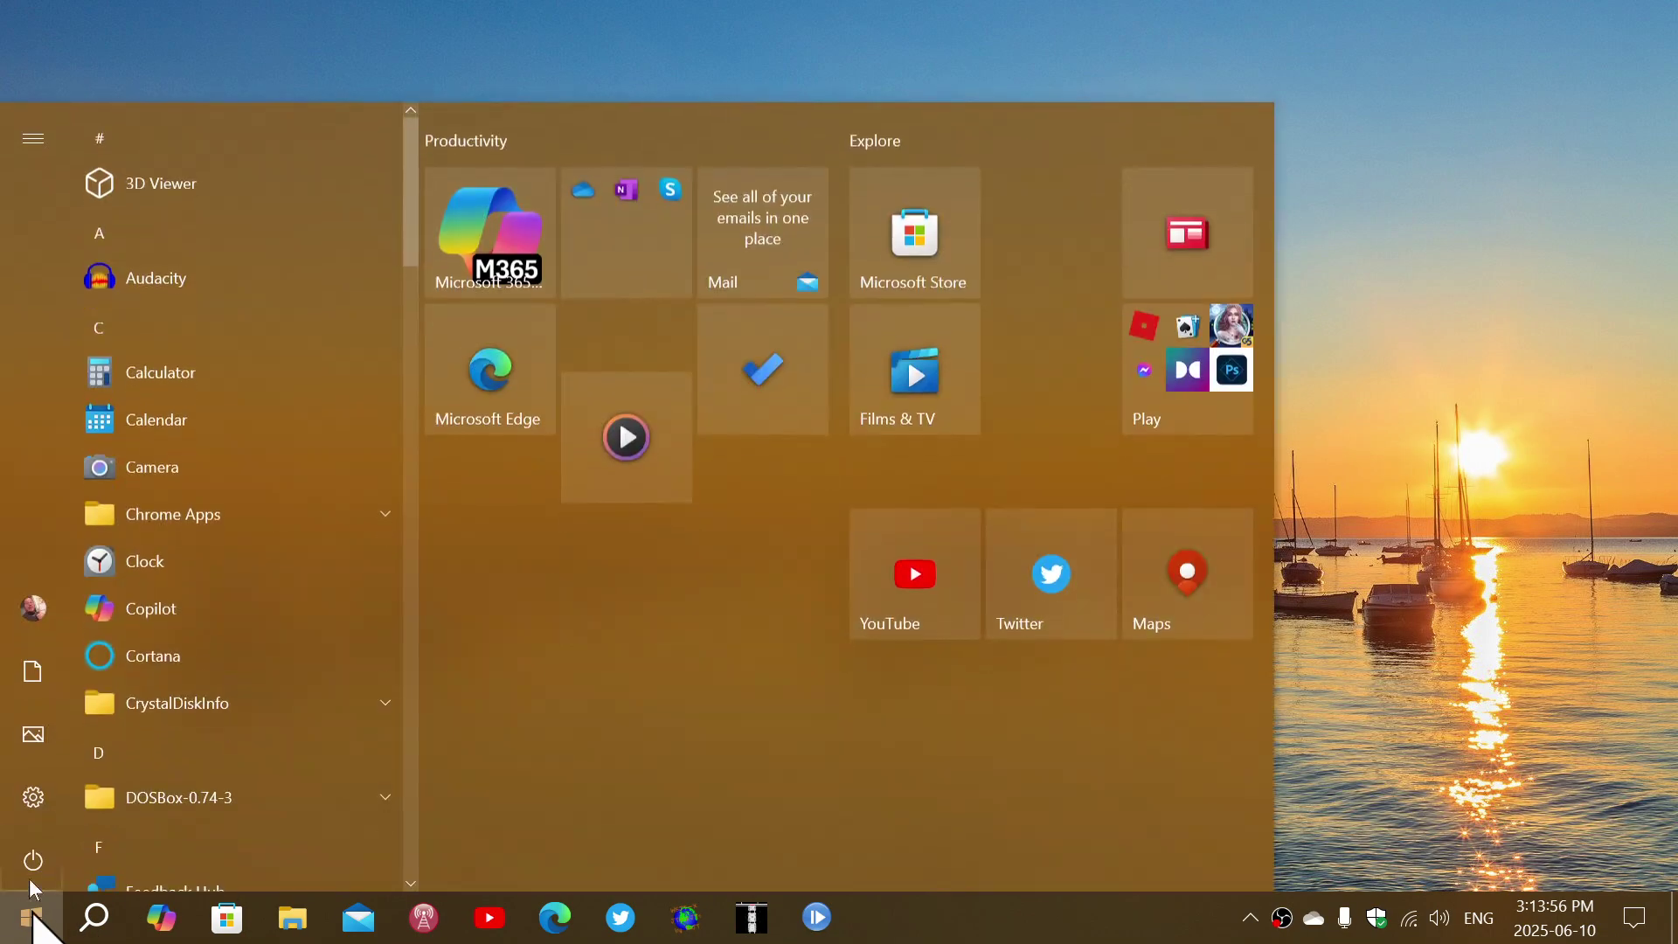
pyautogui.click(34, 797)
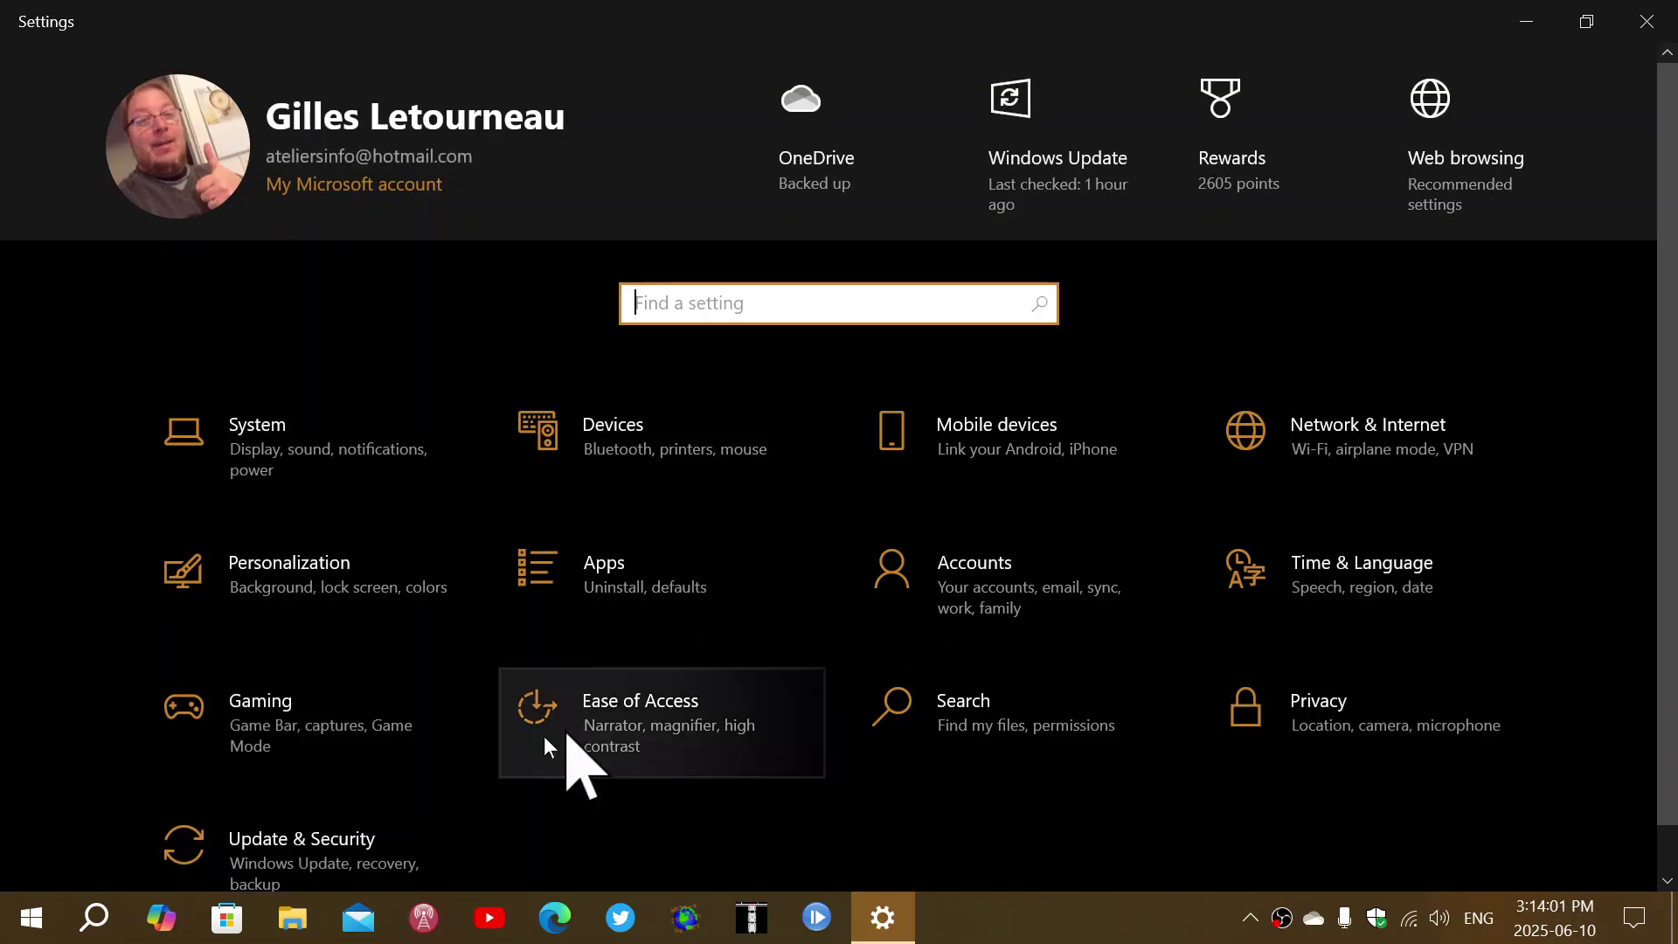
pyautogui.click(394, 839)
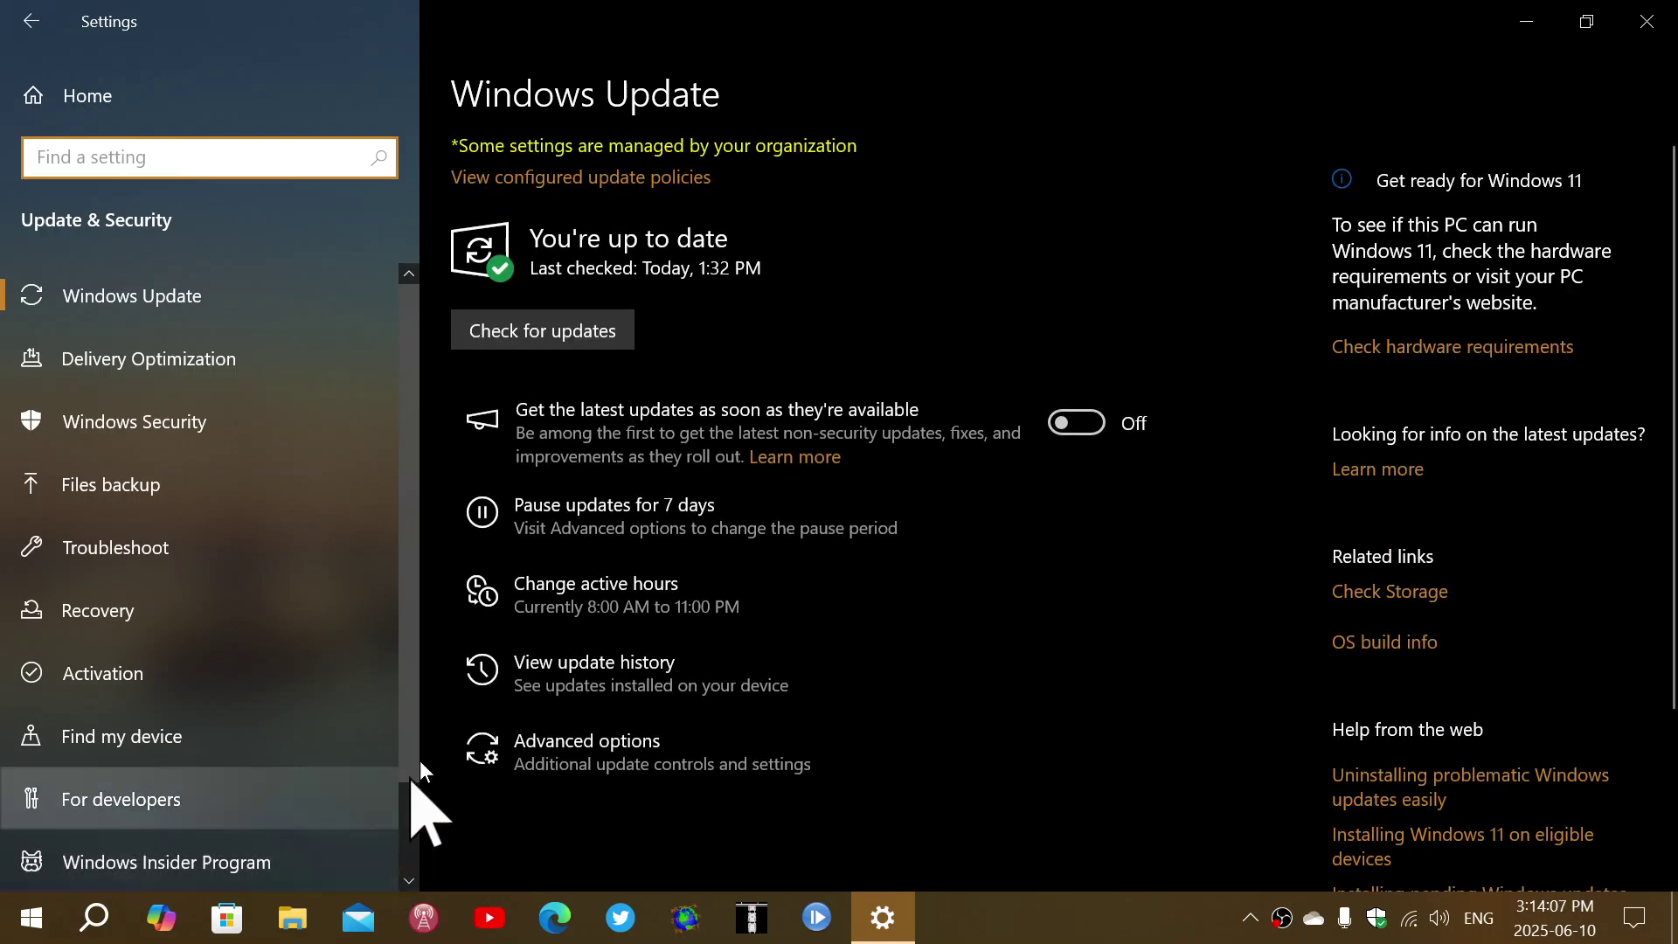
# Show the update history listing the 2025-06 cumulative update KB5060533.
pyautogui.click(632, 665)
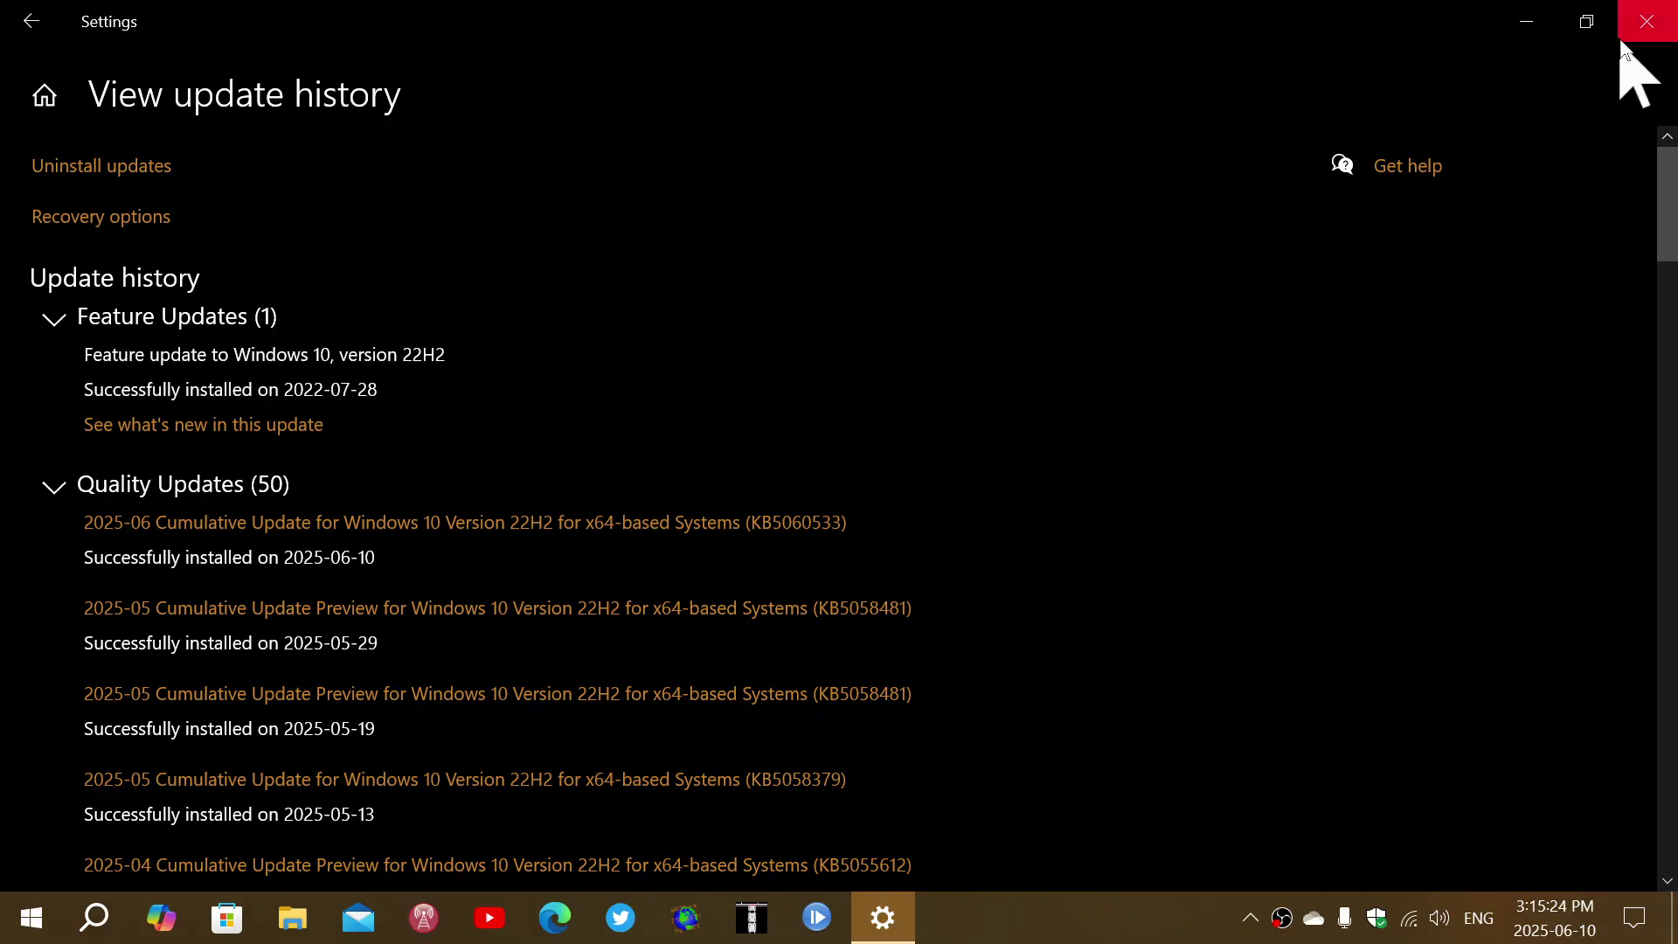
# Close the Settings window to leave a clear desktop.
pyautogui.click(1647, 21)
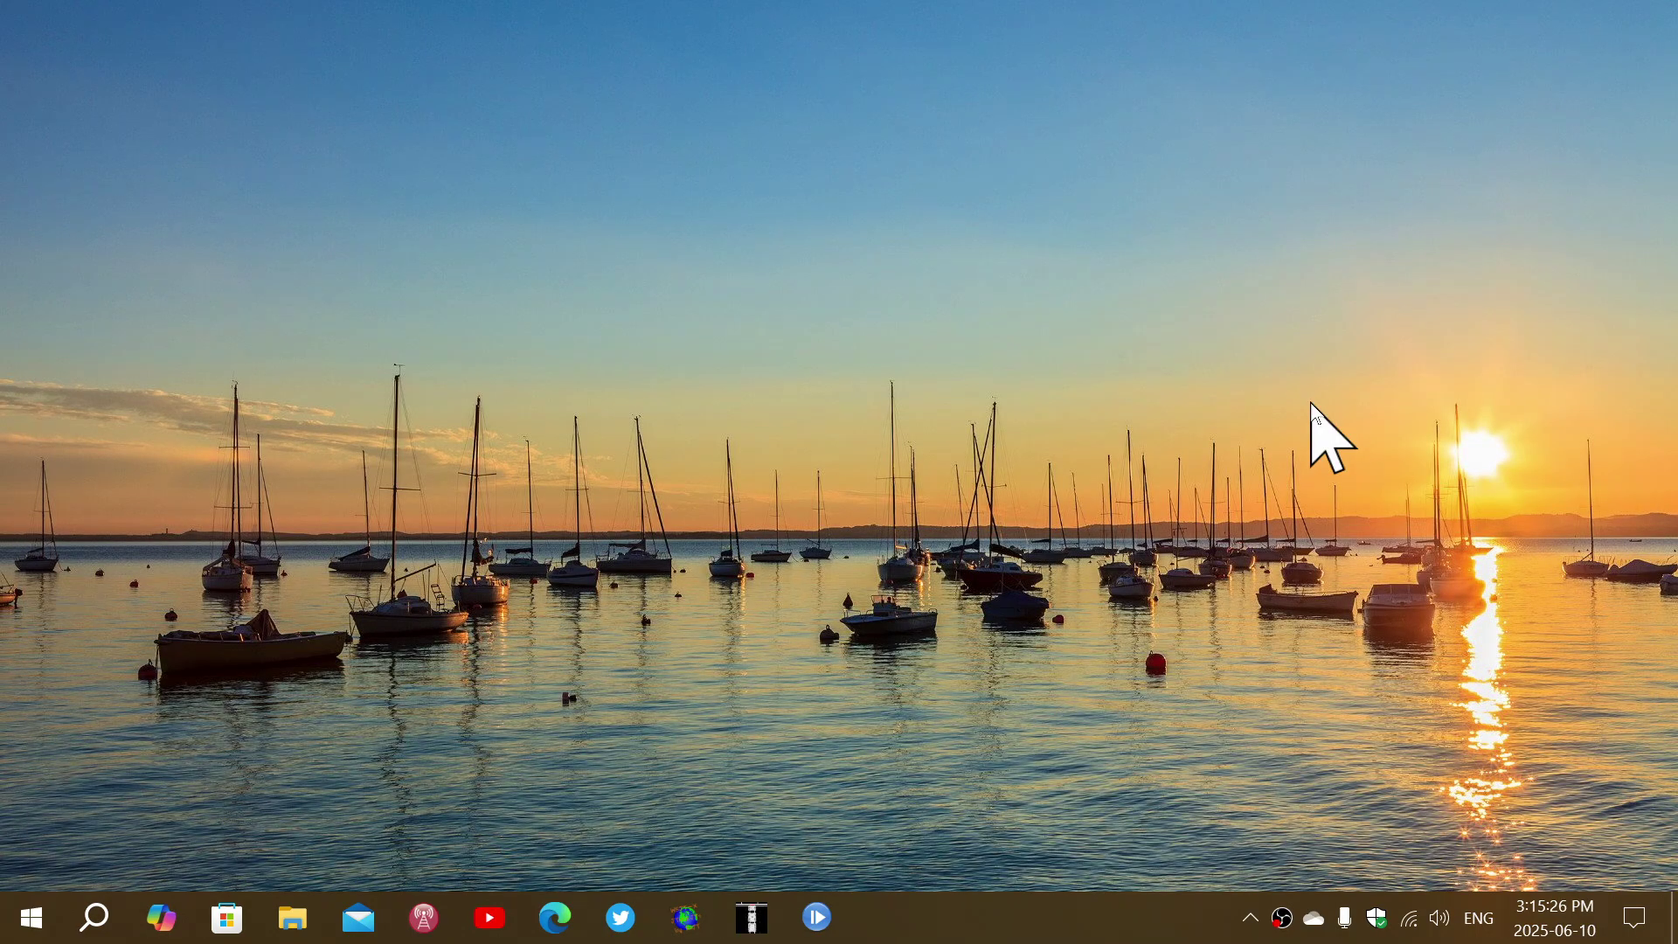